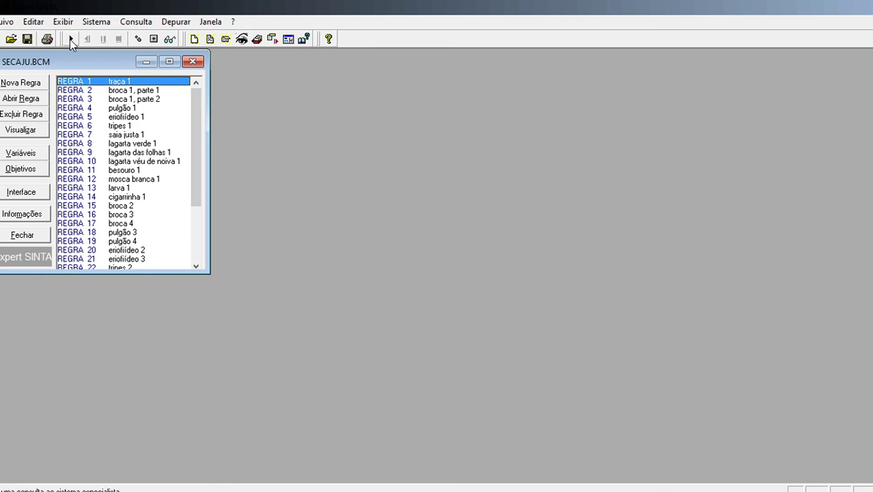
- Start a consultation of the SECAJU expert system, review its opening description and continue to the diagnostic questions
left_click(71, 42)
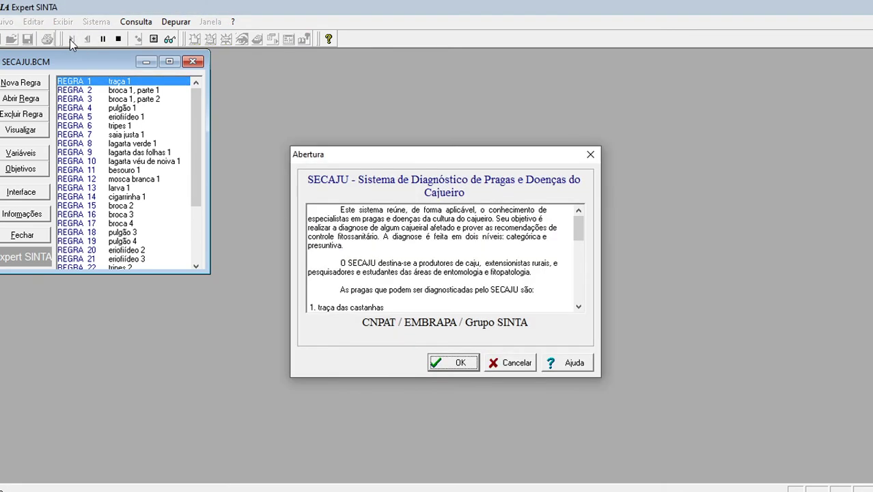
left_click_drag(388, 160, 390, 127)
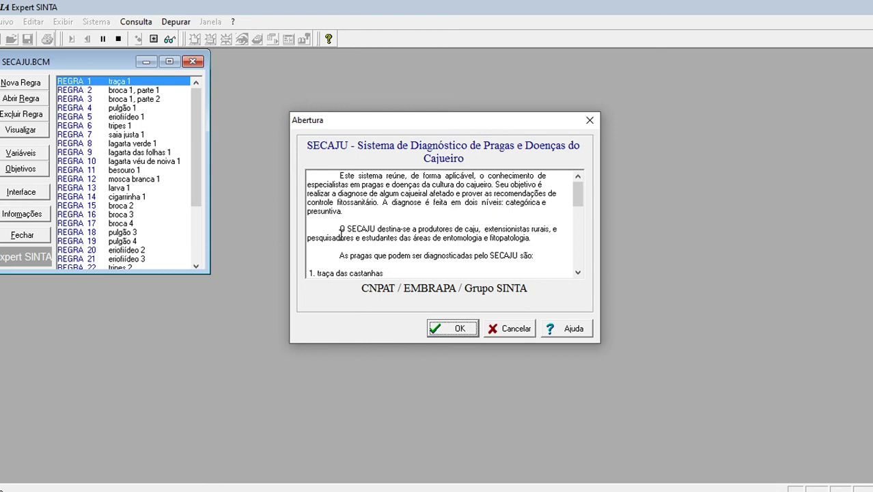
scroll(577, 256, "down", 6)
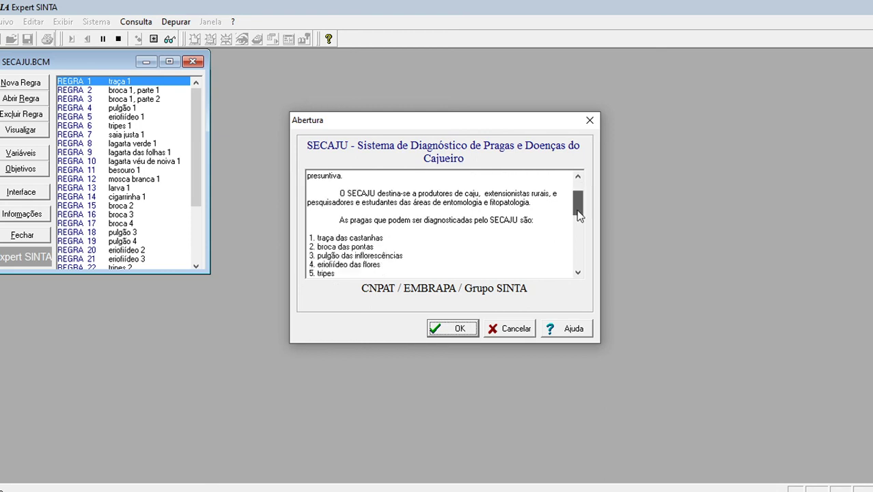
left_click_drag(577, 256, 578, 190)
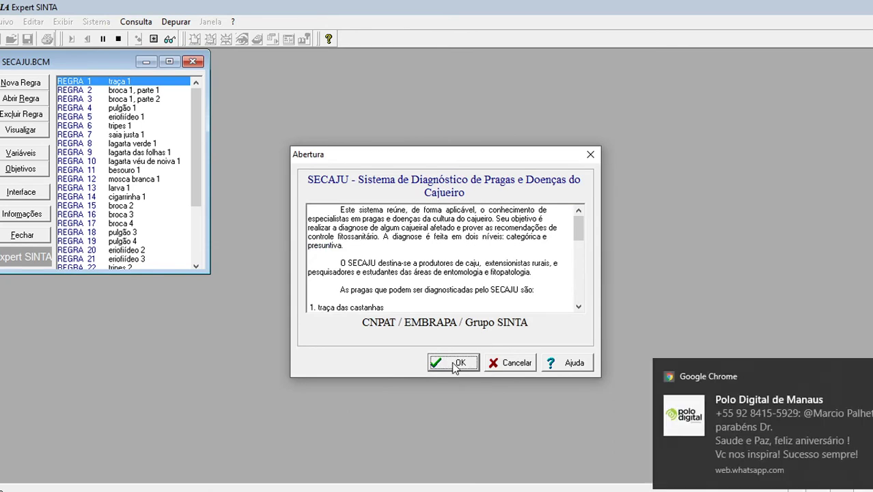
left_click(455, 364)
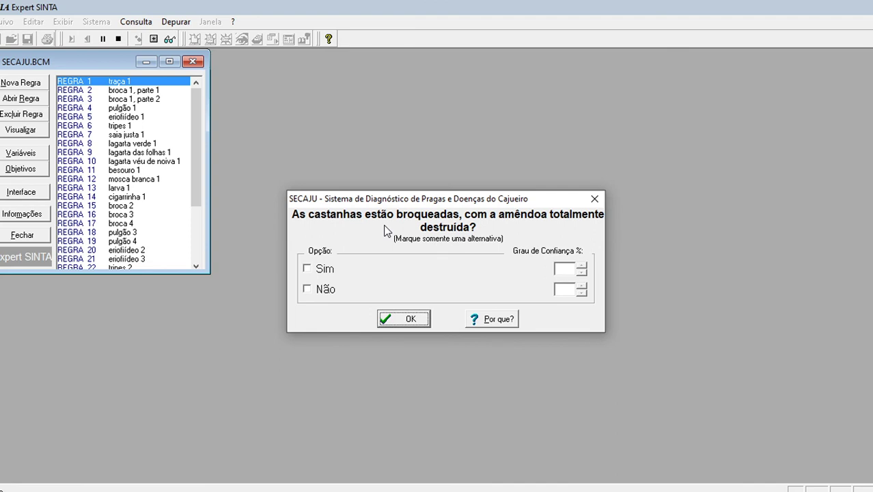
- Answer Sim to bored nuts with a destroyed kernel and Não to galleries inside the branches or inflorescences
left_click(307, 288)
left_click(410, 321)
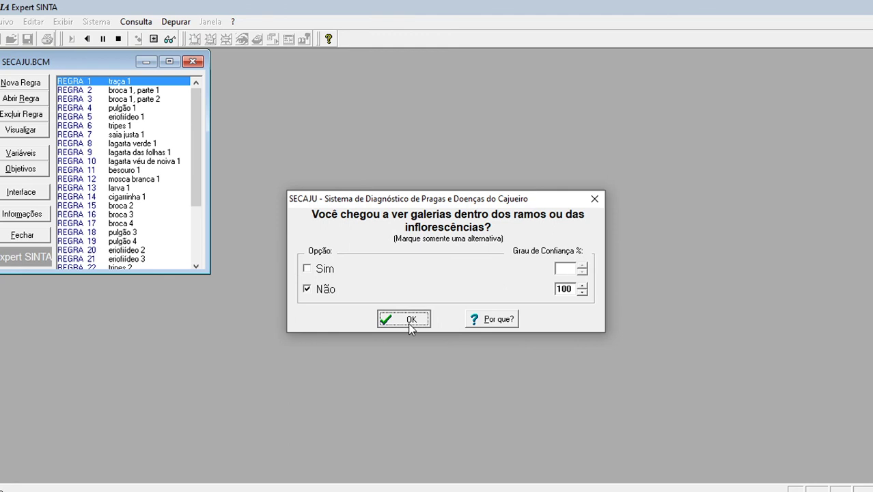
left_click(410, 326)
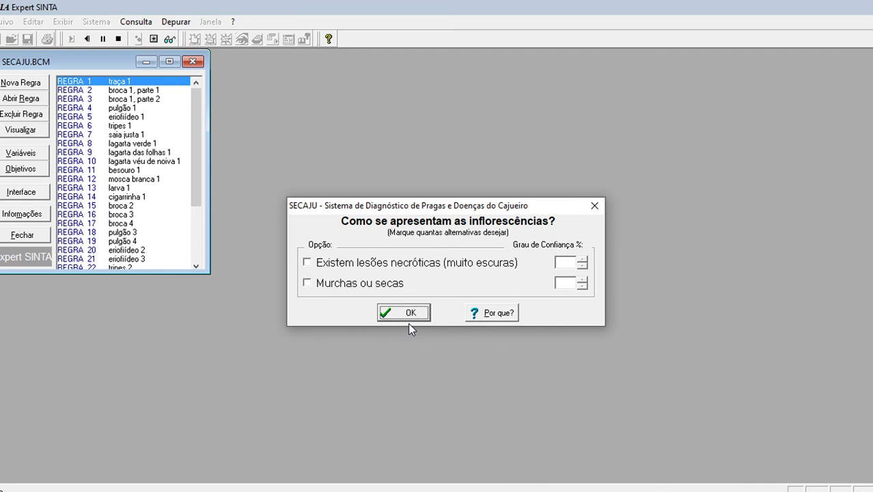
- Leave the inflorescence-appearance and mite-colony questions unmarked, and answer Sim to the presence of small, soft yellow or dark-green insects
left_click(409, 315)
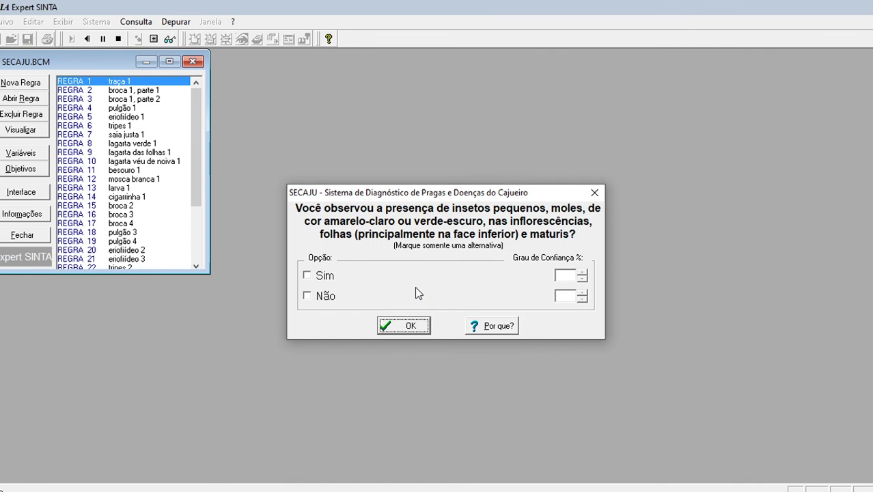
left_click(306, 274)
left_click(401, 327)
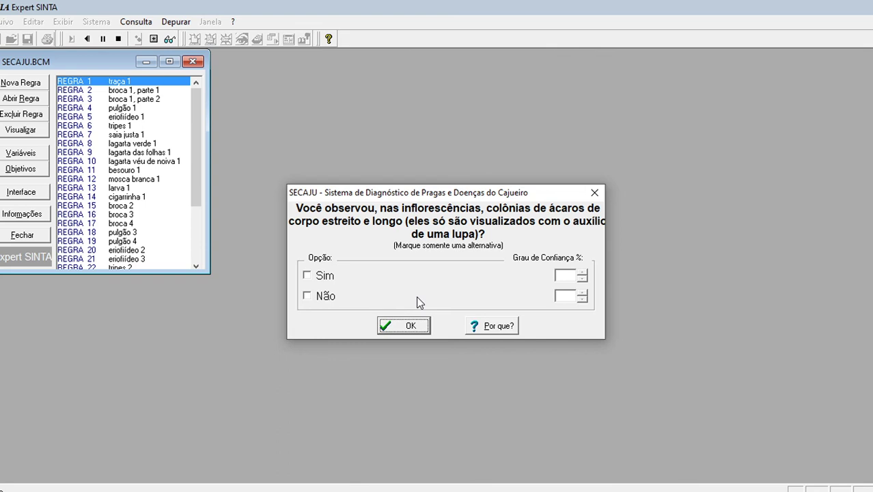
key("Return")
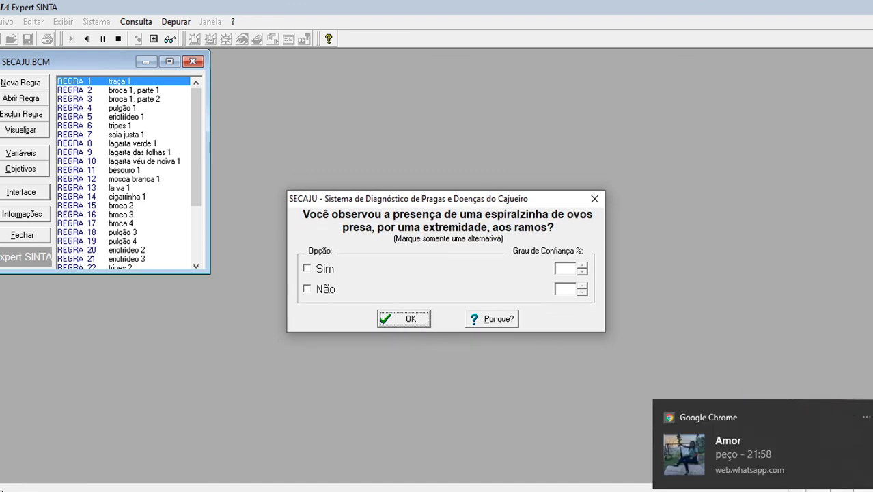
- Answer Não to the spiral of eggs attached to branches and Não to large 10 cm caterpillars of variable colour
left_click(860, 409)
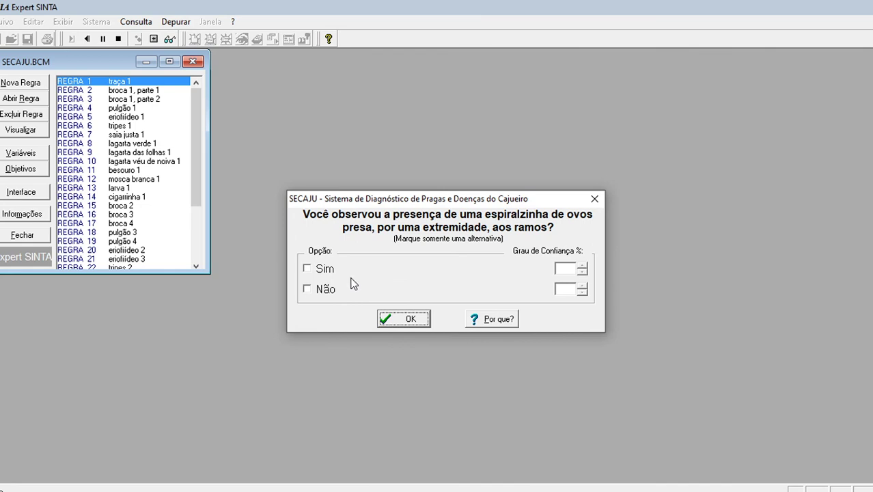
left_click(307, 290)
left_click(406, 324)
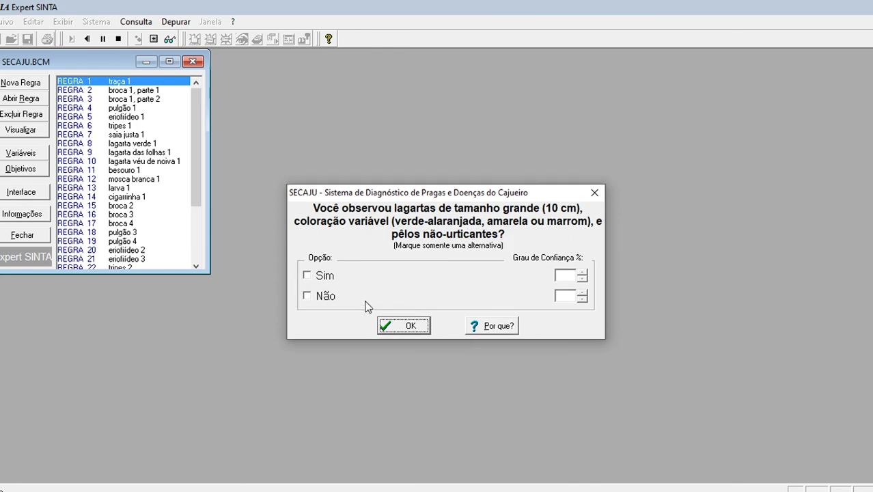
left_click(306, 295)
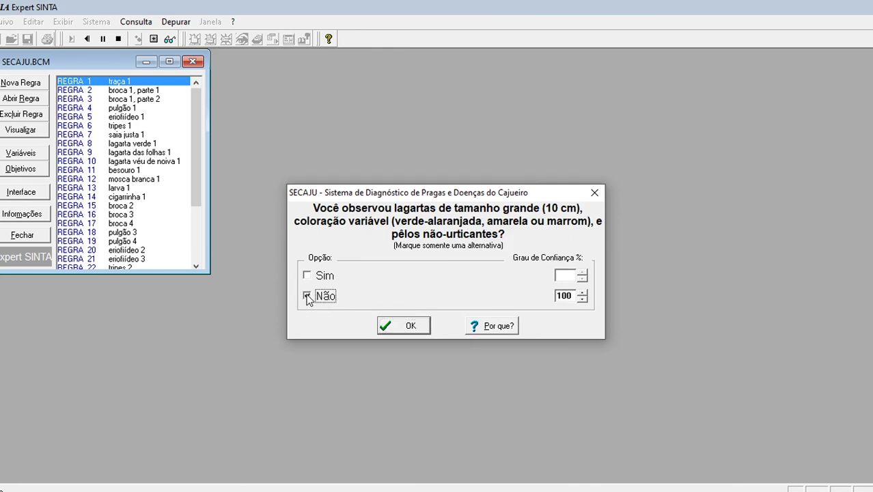
left_click(404, 326)
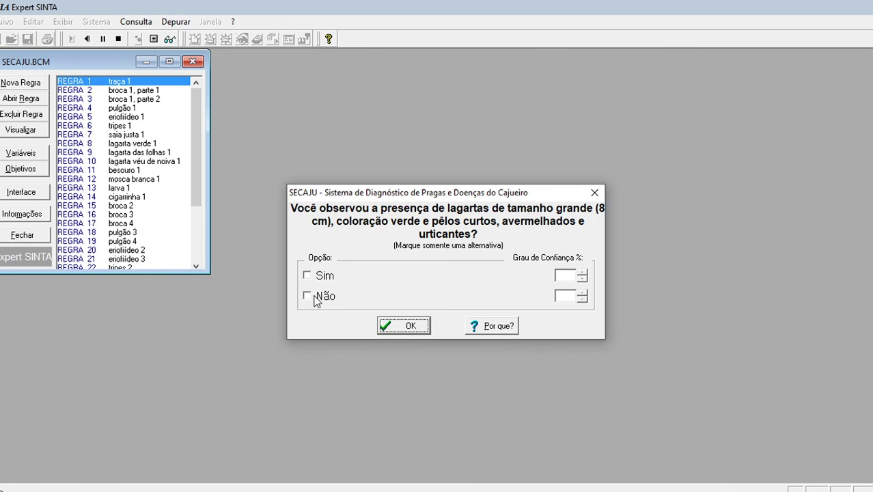
- Answer Não to both the 8 cm green caterpillars with stinging hairs and the 3 cm light-green caterpillars
left_click(315, 298)
left_click(416, 326)
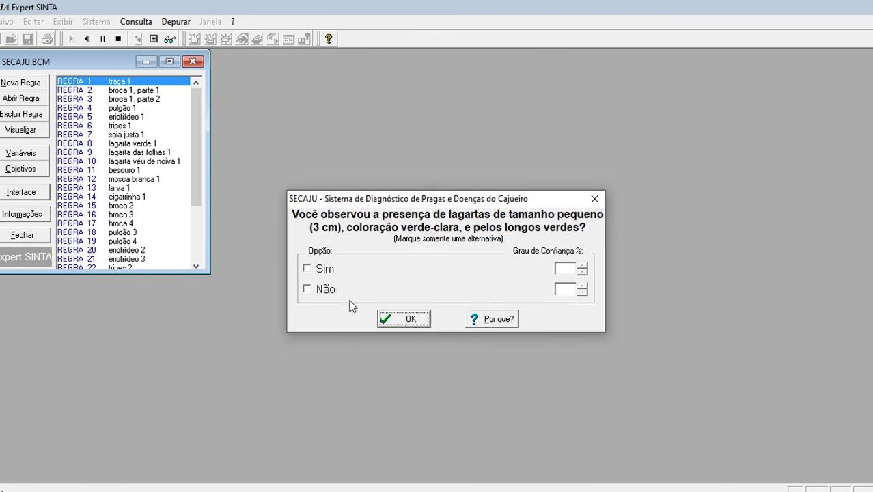
left_click(321, 292)
left_click(408, 321)
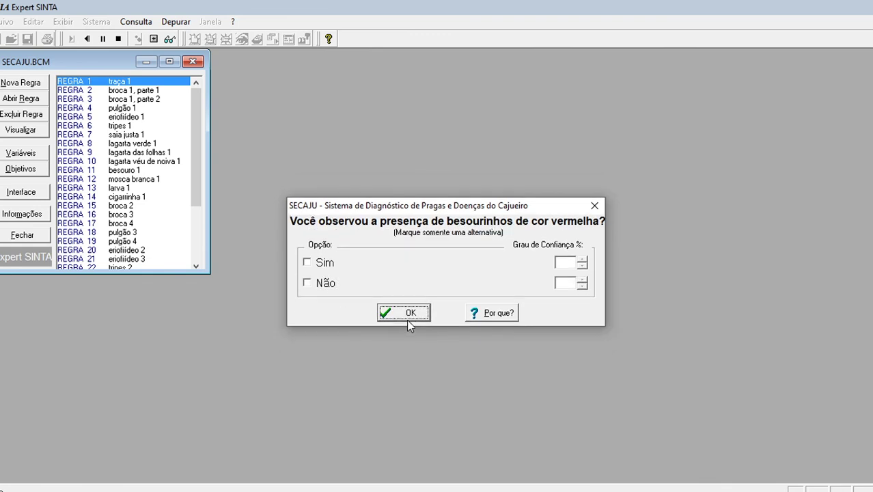
- Answer Não to the questions on red beetles, light-brown 2 cm larvae, and white secretion or small white flies under the leaves
left_click(323, 284)
left_click(409, 314)
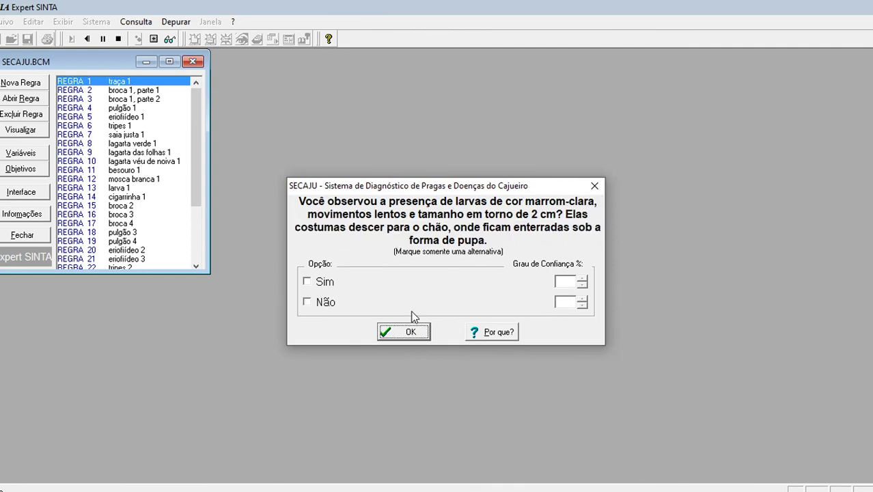
left_click(323, 302)
left_click(414, 331)
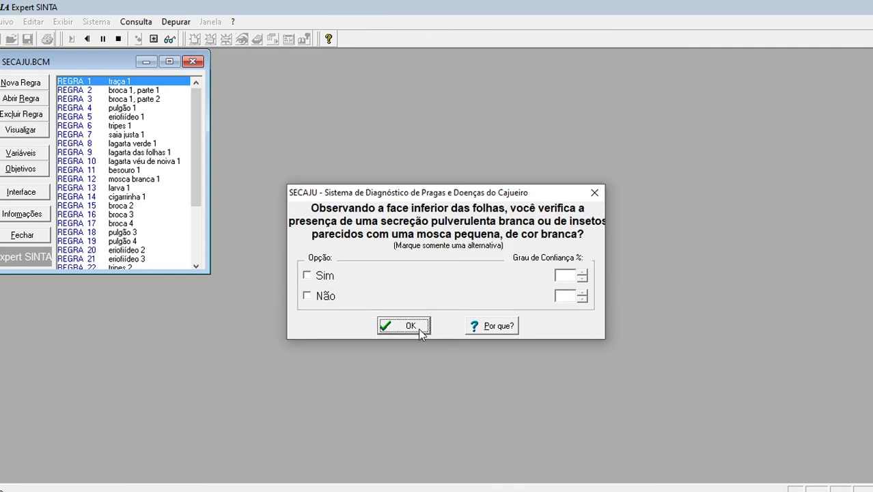
left_click(324, 296)
left_click(404, 327)
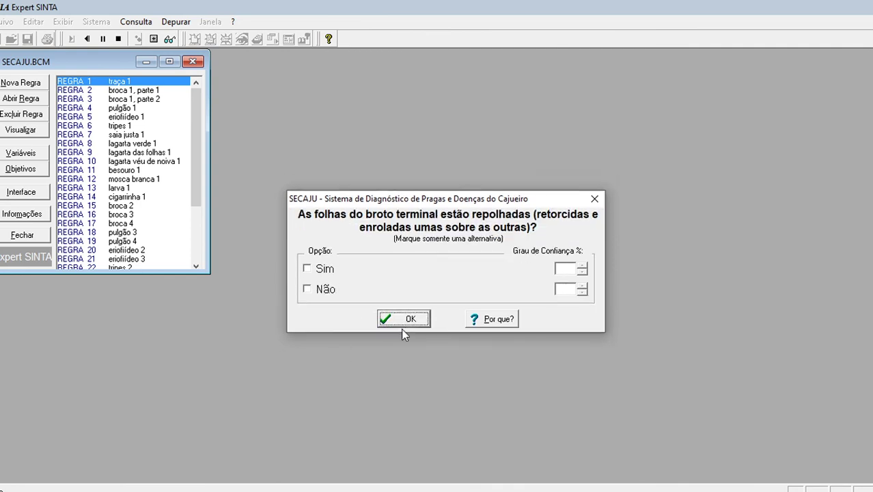
- Answer Não to curled terminal-shoot leaves and Não to foam on inflorescences or young fruits, completing the consultation
left_click(318, 290)
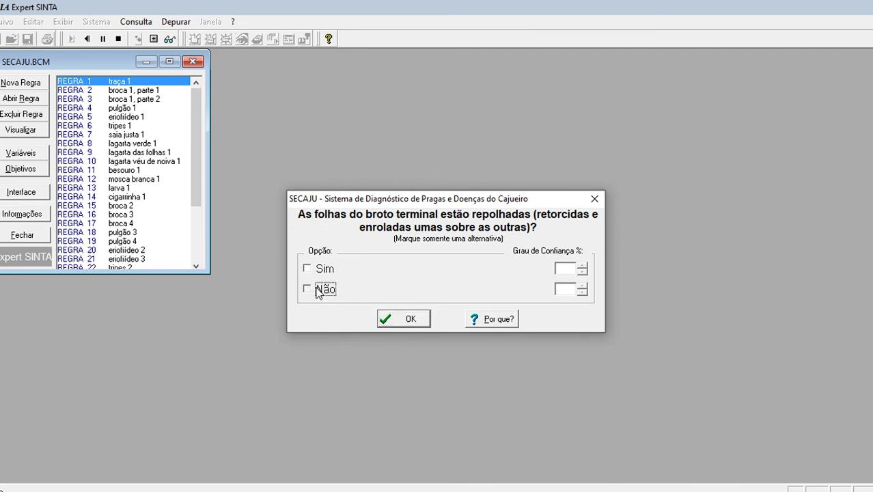
left_click(414, 325)
left_click(319, 289)
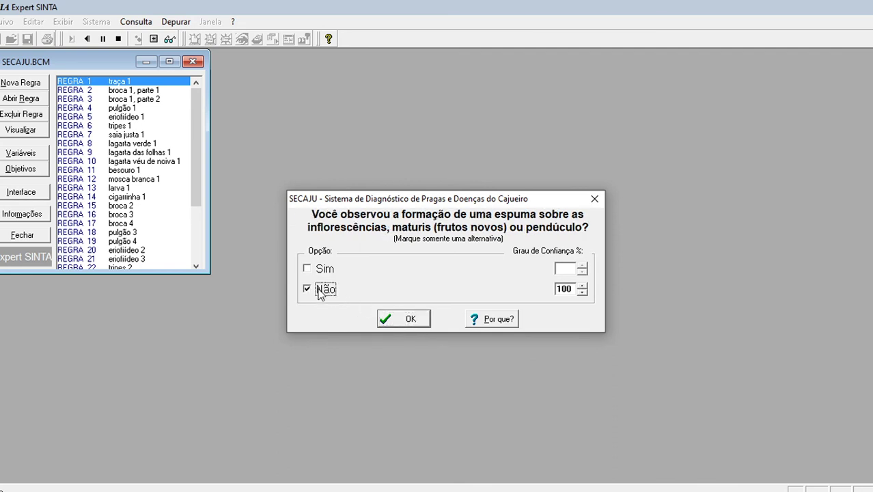
left_click(410, 320)
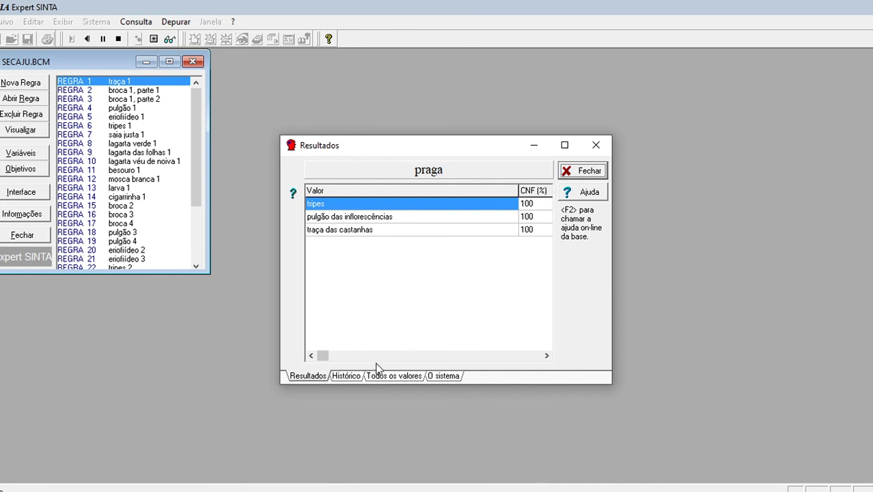
- Examine the consultation's search tree and the expert system's full rule listing in the results
left_click(346, 377)
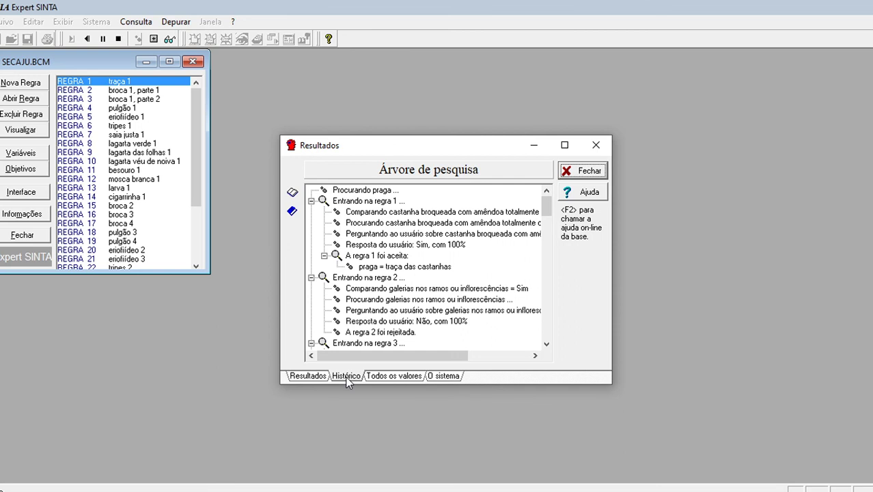
left_click(443, 375)
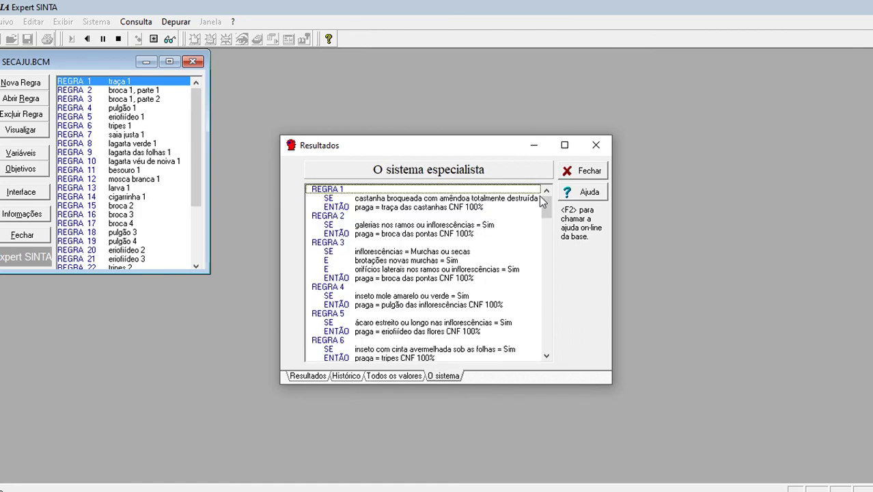
left_click_drag(541, 199, 541, 179)
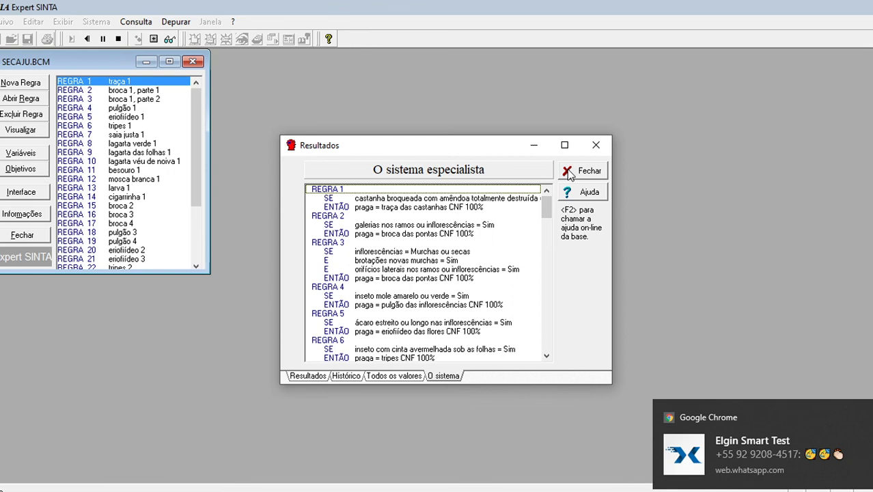